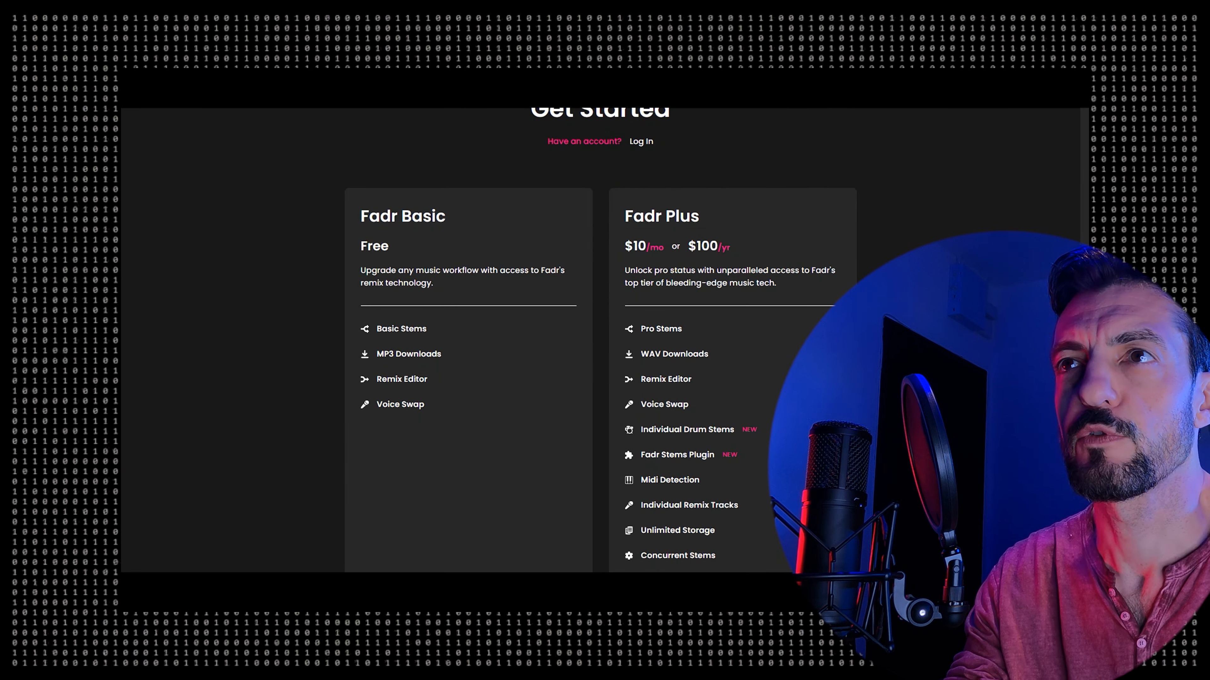
- Review the features of the Fadr Basic and Fadr Plus plans and the frequently asked questions
{"action": "scroll", "coordinate": [600, 350], "scroll_direction": "down", "scroll_amount": 1}
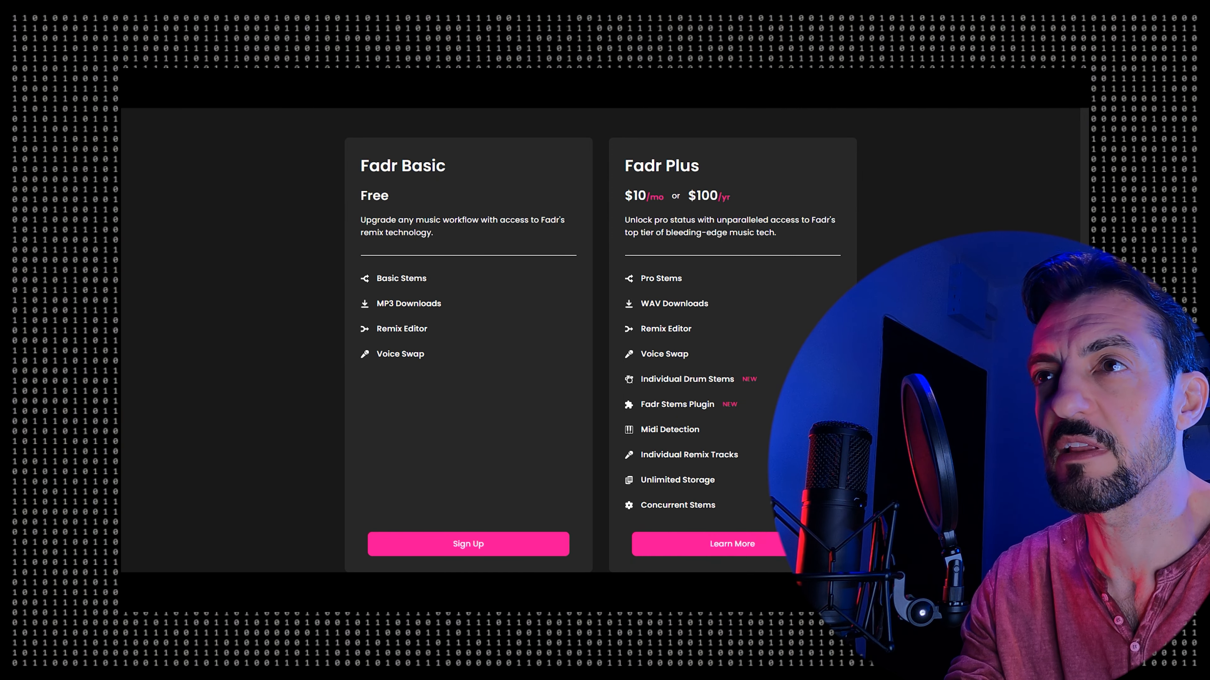
{"action": "scroll", "coordinate": [600, 340], "scroll_direction": "down", "scroll_amount": 3}
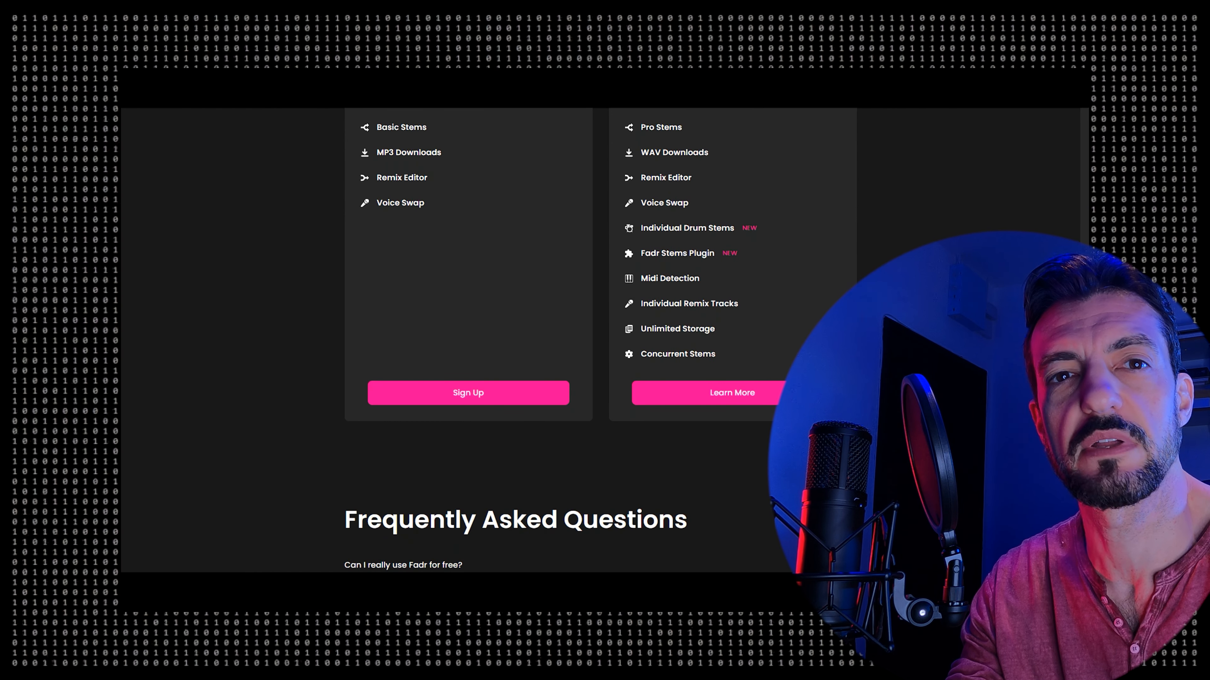
{"action": "scroll", "coordinate": [600, 340], "scroll_direction": "down", "scroll_amount": 7}
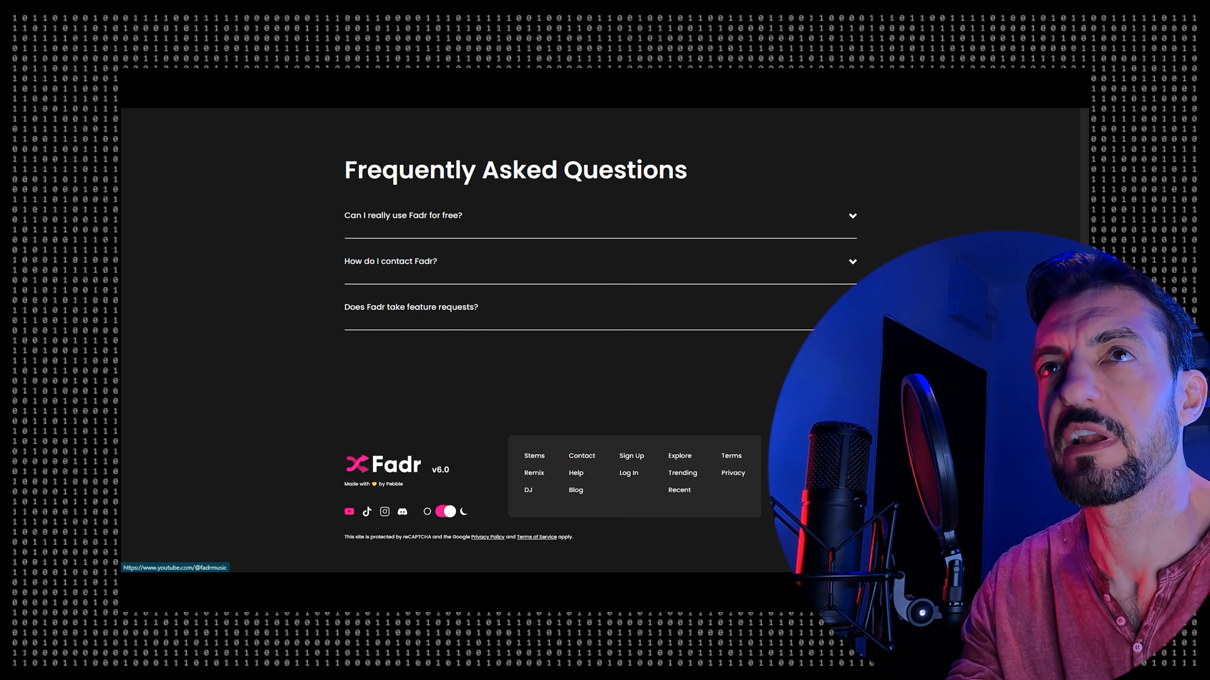
{"action": "scroll", "coordinate": [600, 340], "scroll_direction": "up", "scroll_amount": 15}
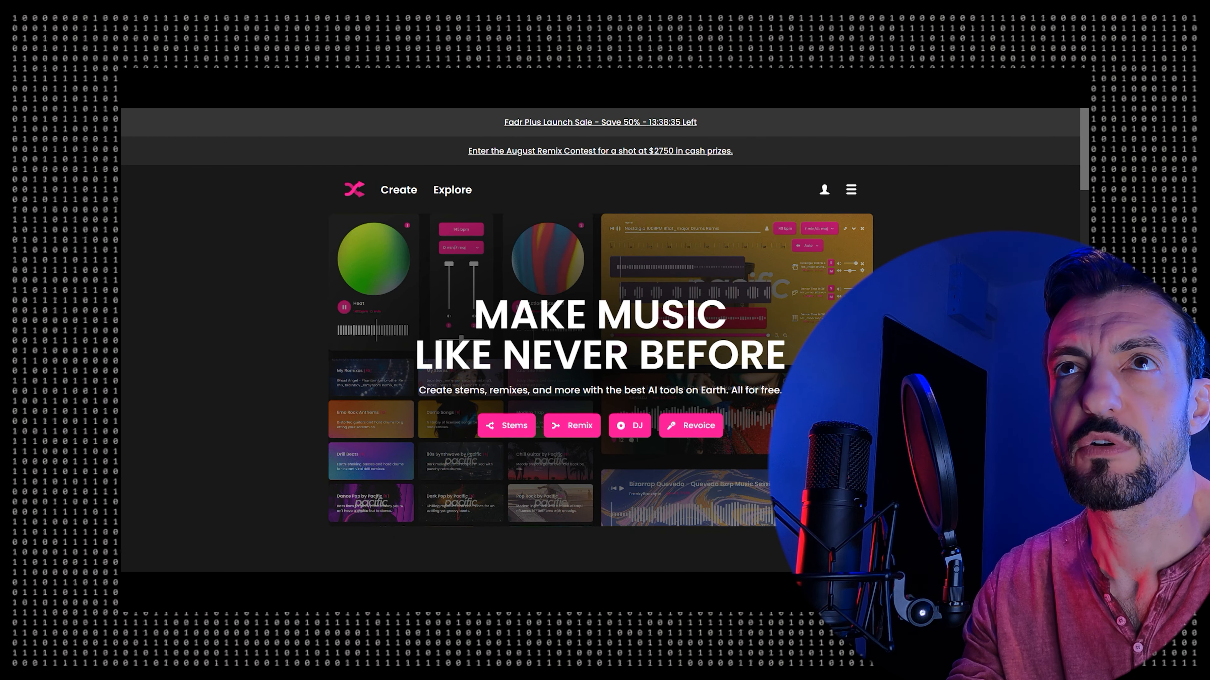
- Open the Stems tool and upload the song WE COULD RUN AWAY THIS TIME from the FADR folder
{"action": "mouse_move", "coordinate": [399, 189]}
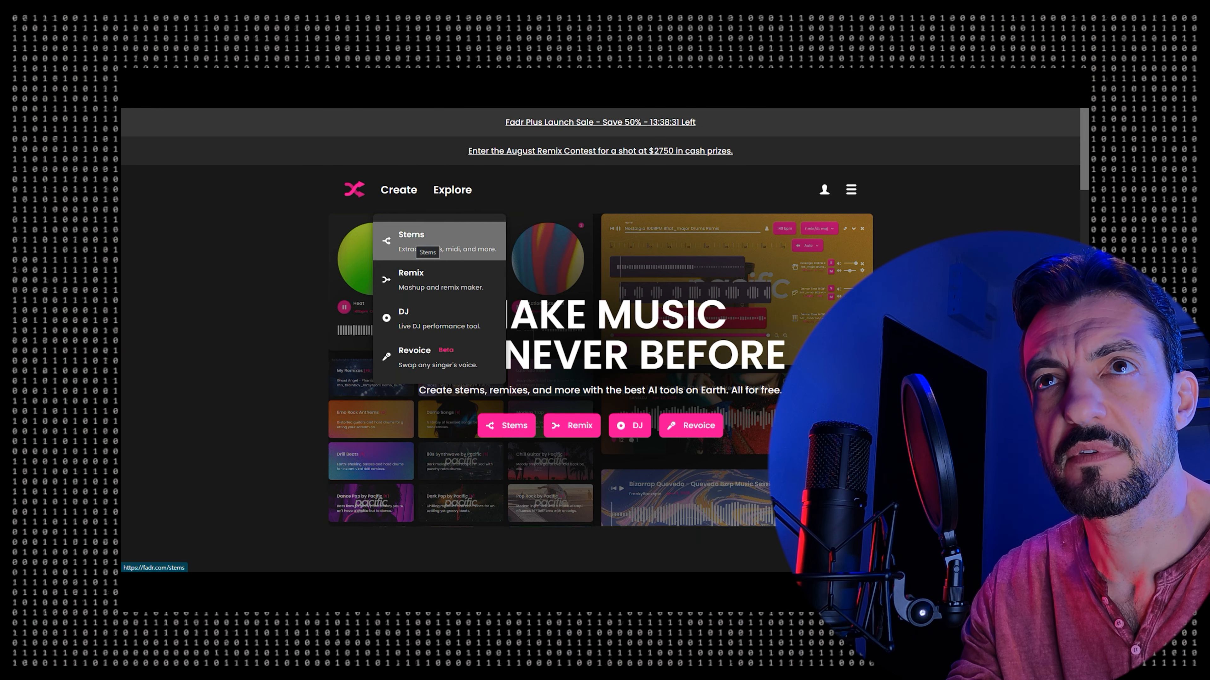
{"action": "left_click", "coordinate": [422, 241]}
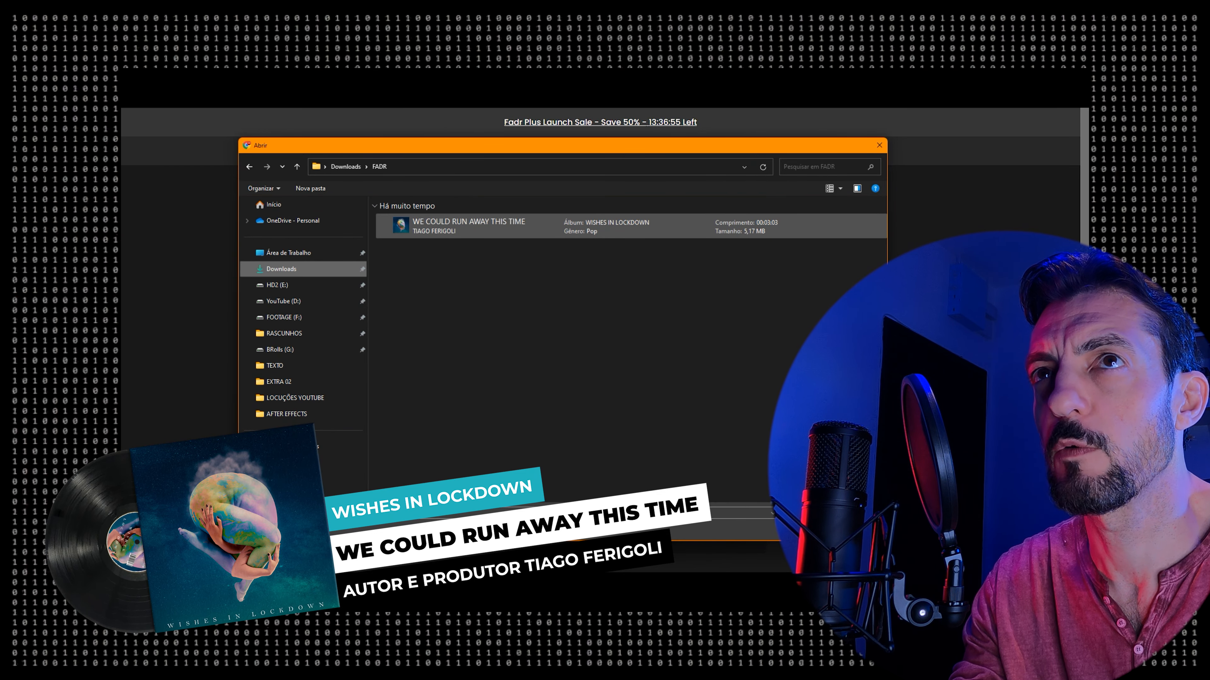
{"action": "left_click", "coordinate": [468, 226]}
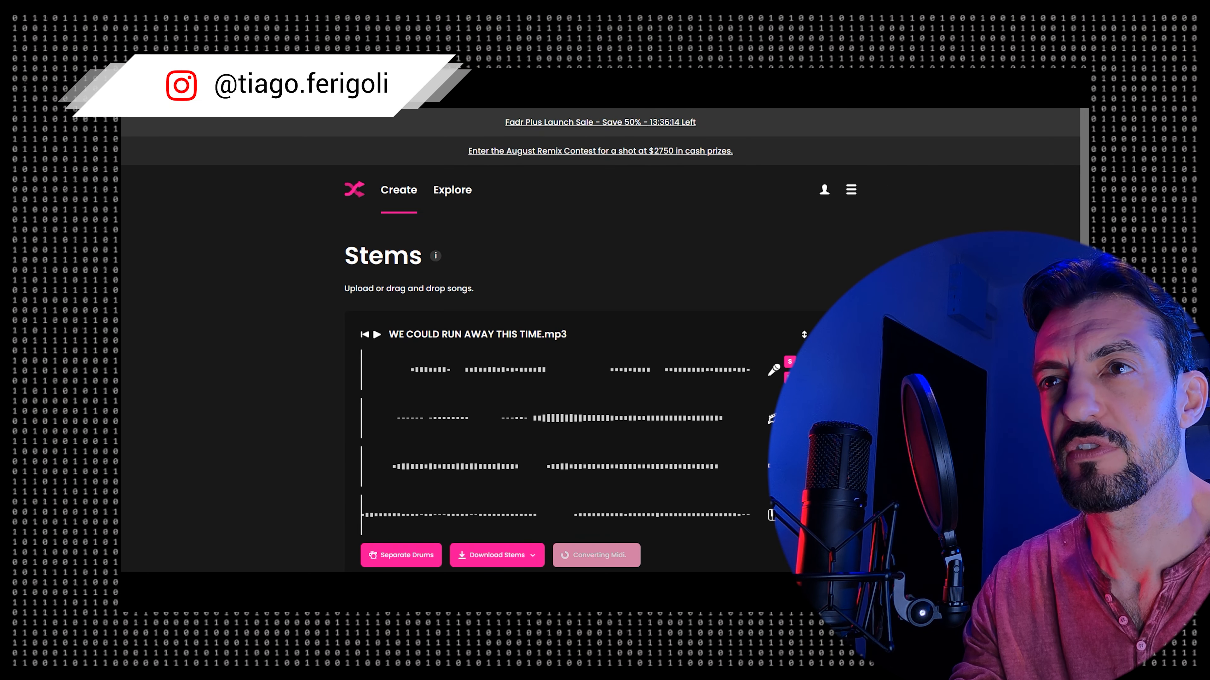
- Play the separated stems from several points in the song and audition the vocal stem on its own
{"action": "scroll", "coordinate": [600, 363], "scroll_direction": "down", "scroll_amount": 4}
{"action": "scroll", "coordinate": [600, 362], "scroll_direction": "up", "scroll_amount": 2}
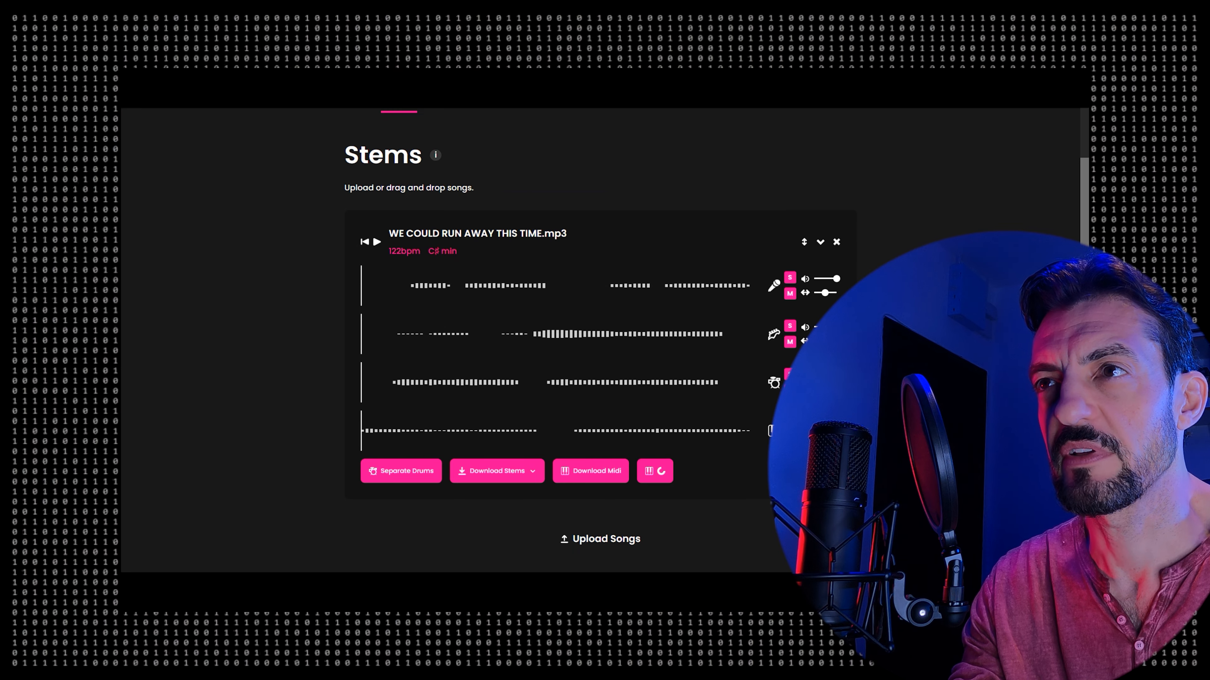
{"action": "left_click", "coordinate": [377, 242]}
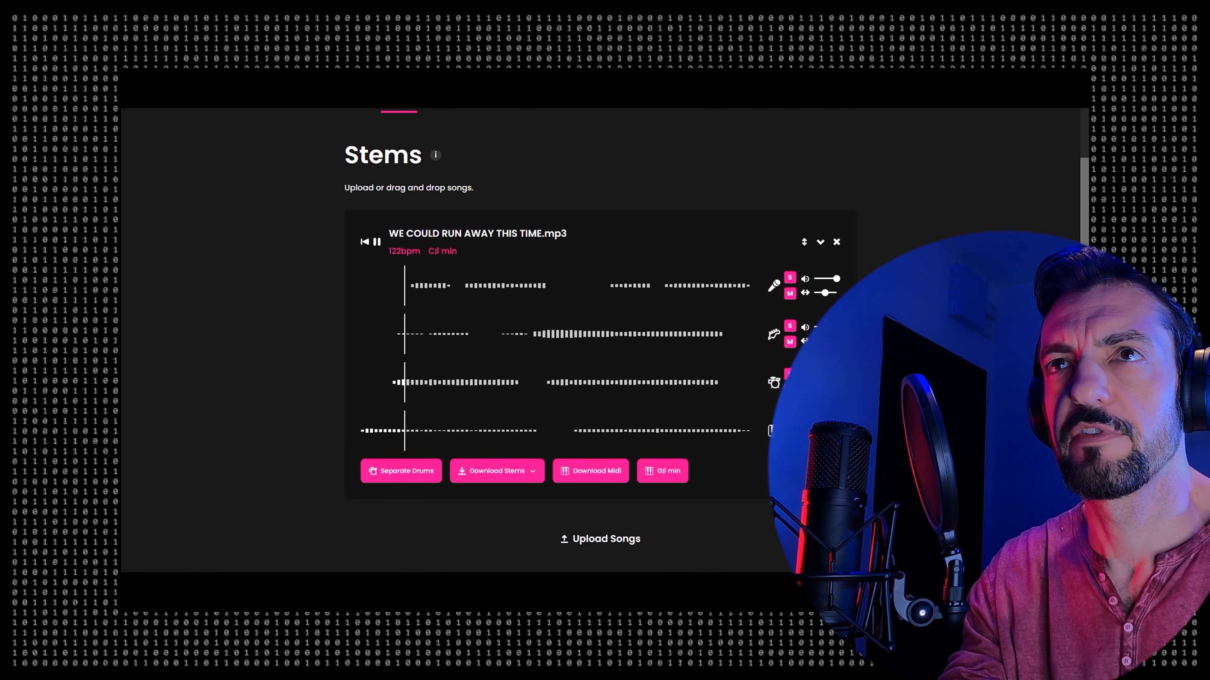
{"action": "left_click", "coordinate": [520, 334]}
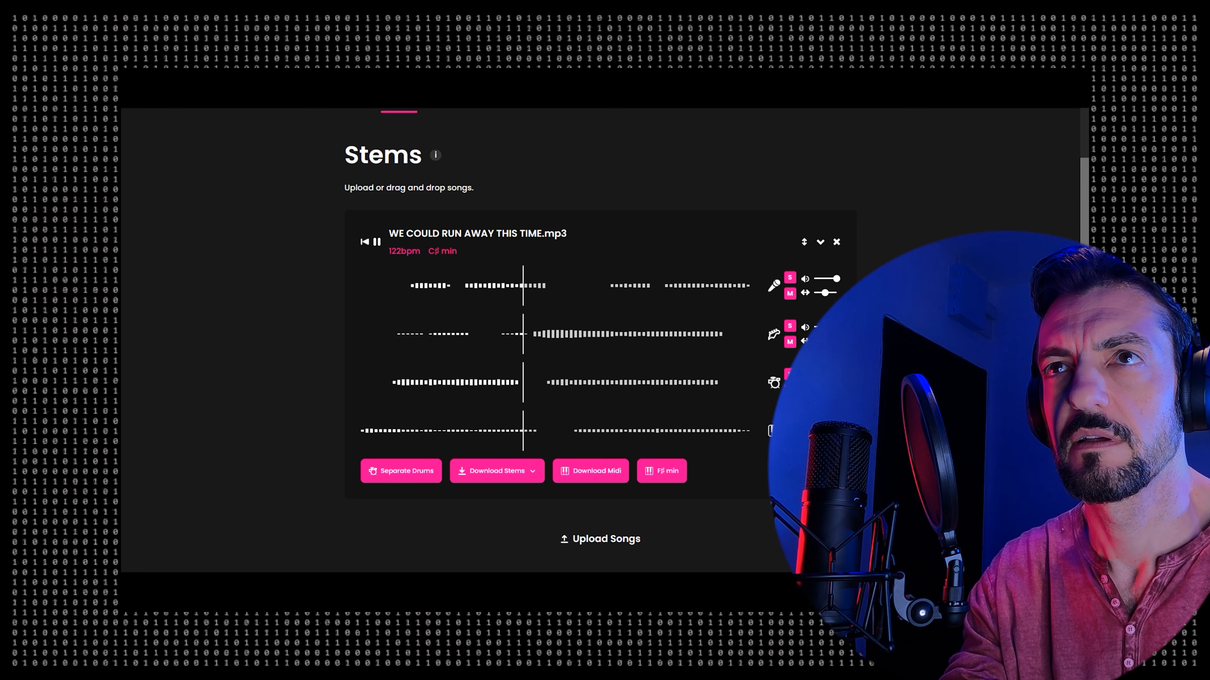
{"action": "left_click", "coordinate": [493, 334]}
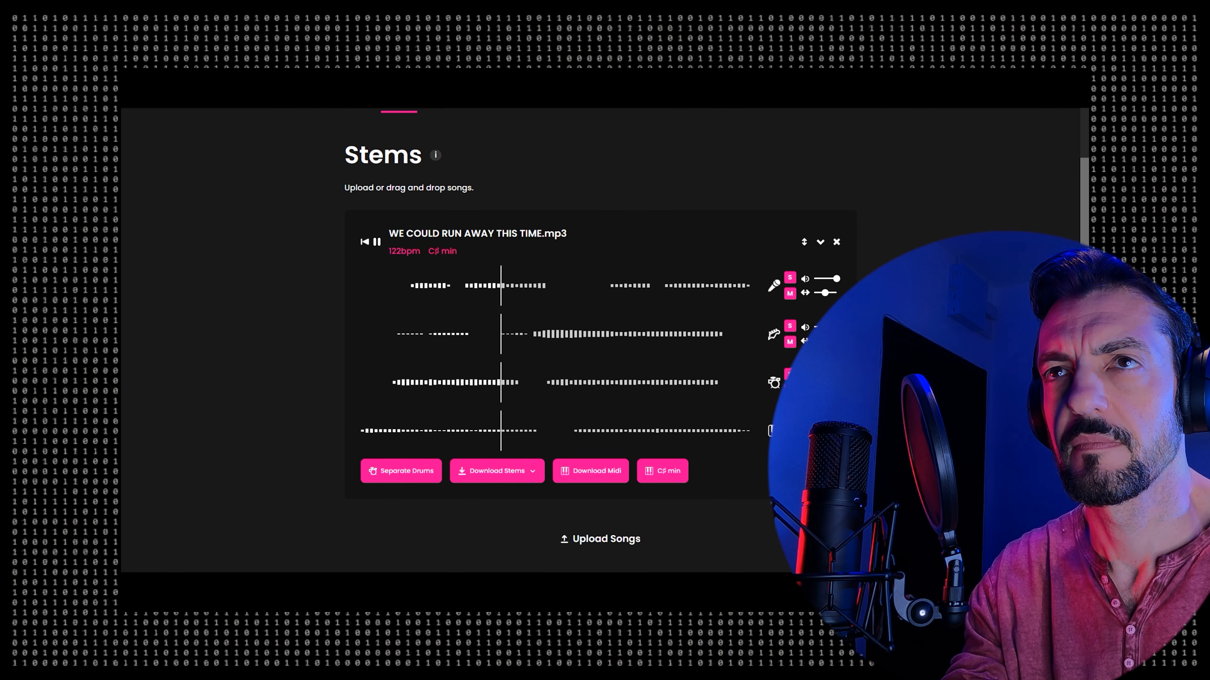
{"action": "left_click", "coordinate": [790, 278]}
{"action": "left_click", "coordinate": [410, 286]}
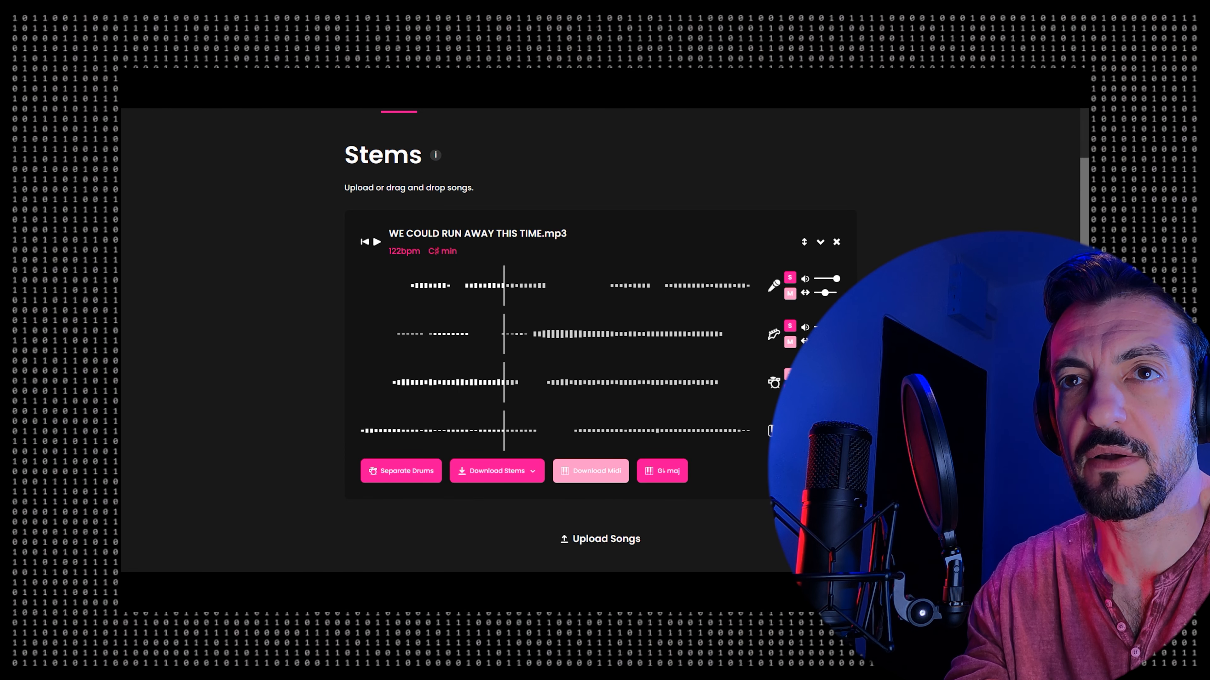
- Download the song's MIDI and show the downloaded zip in its folder
{"action": "left_click", "coordinate": [591, 471]}
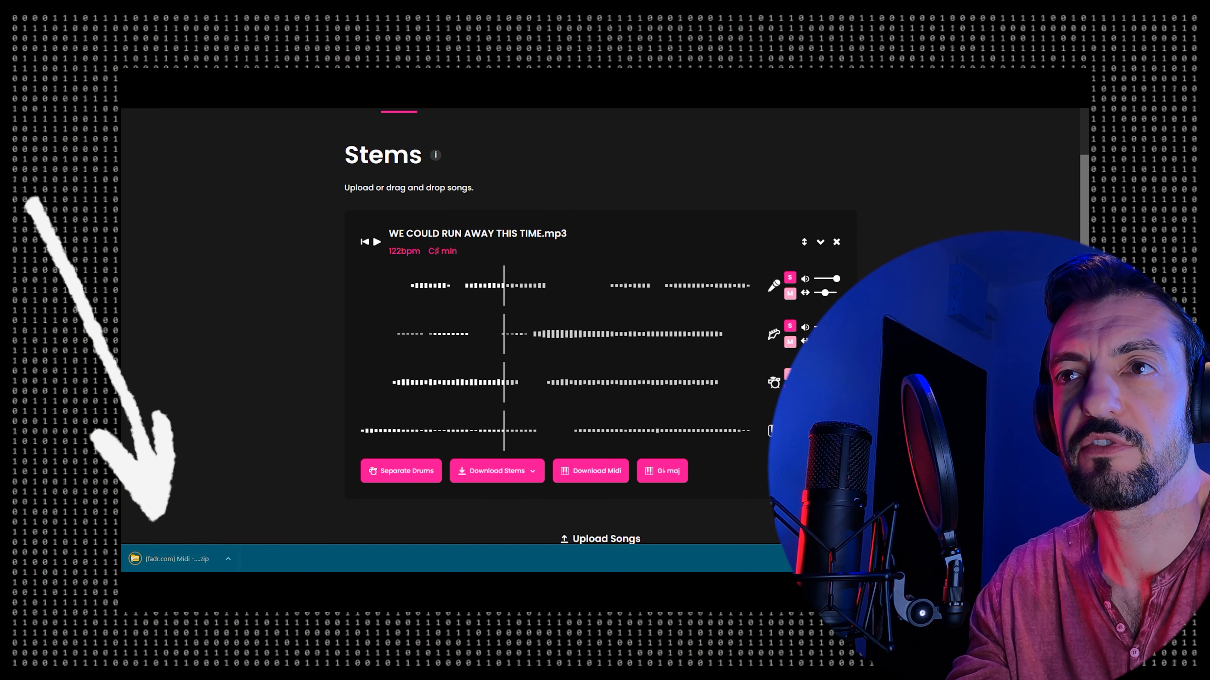
{"action": "left_click", "coordinate": [228, 559]}
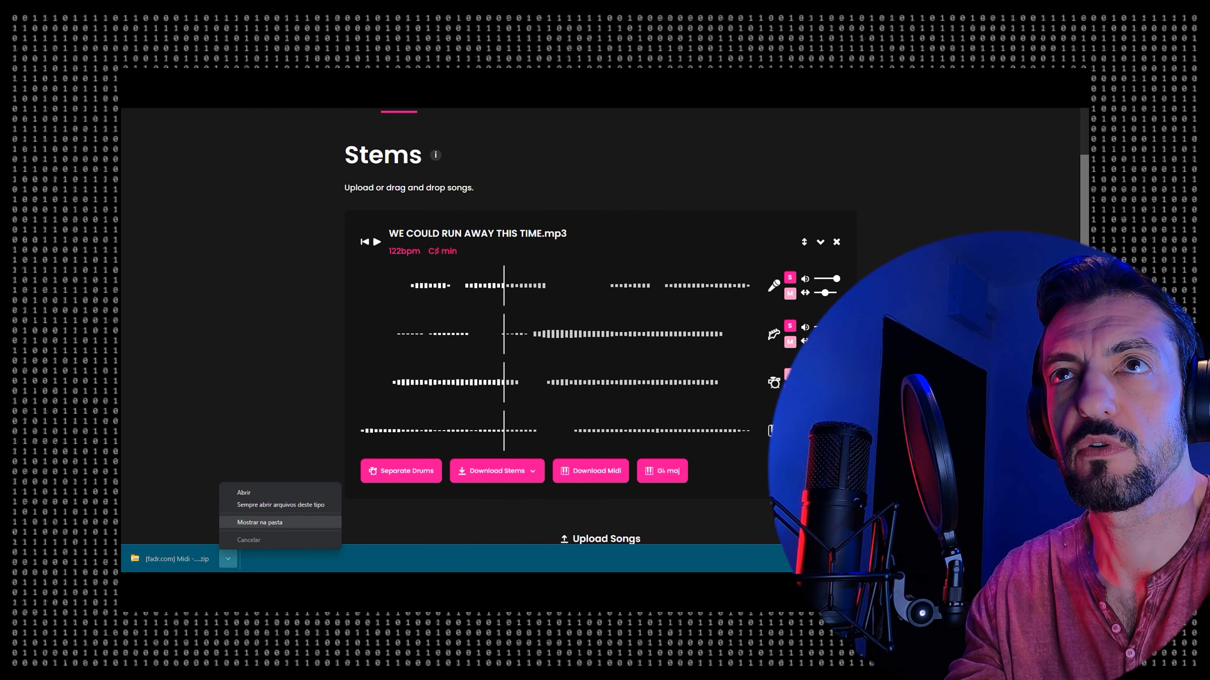
{"action": "left_click", "coordinate": [259, 523]}
- Import all four MIDI files from the MIDI folder into the BandLab project and move their regions to bar 1
{"action": "left_click_drag", "start_coordinate": [528, 313], "coordinate": [420, 227]}
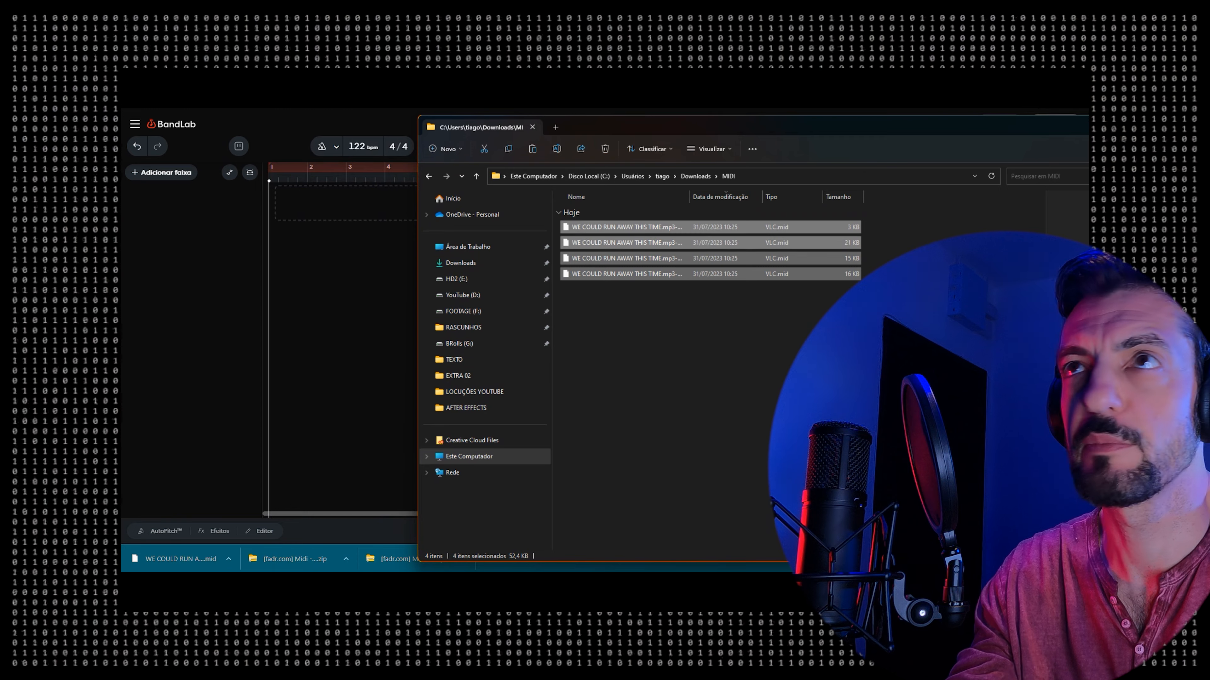
{"action": "left_click_drag", "start_coordinate": [624, 226], "coordinate": [360, 224]}
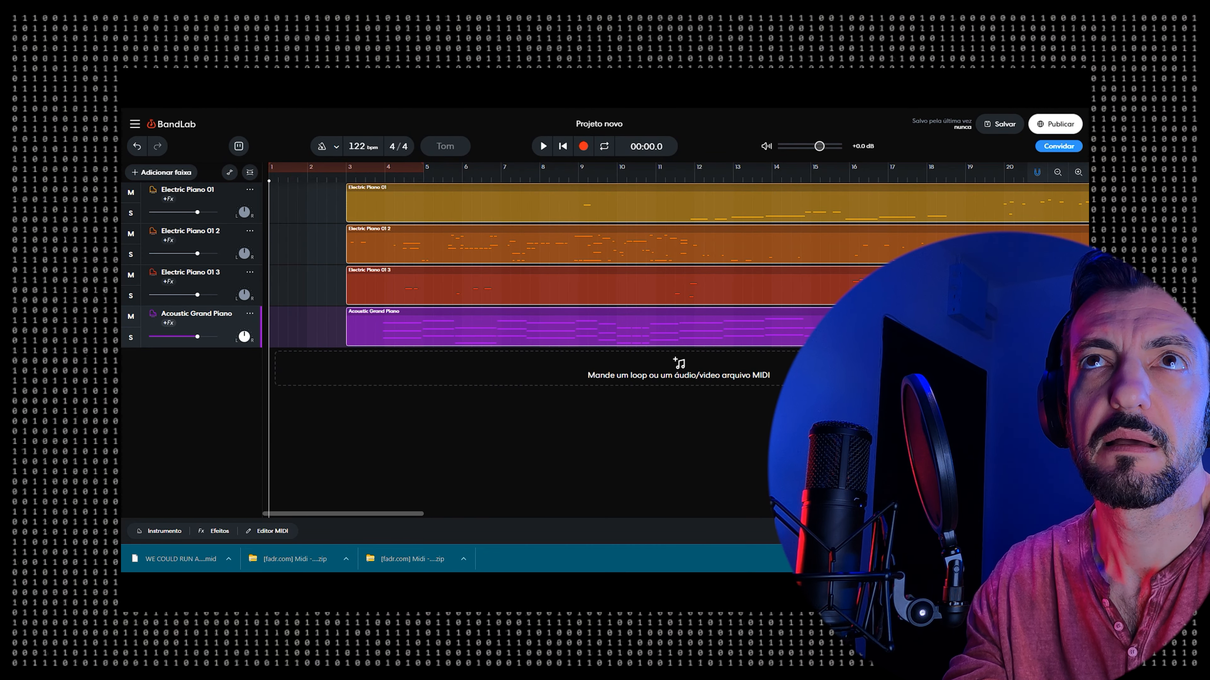
{"action": "left_click_drag", "start_coordinate": [404, 205], "coordinate": [327, 204]}
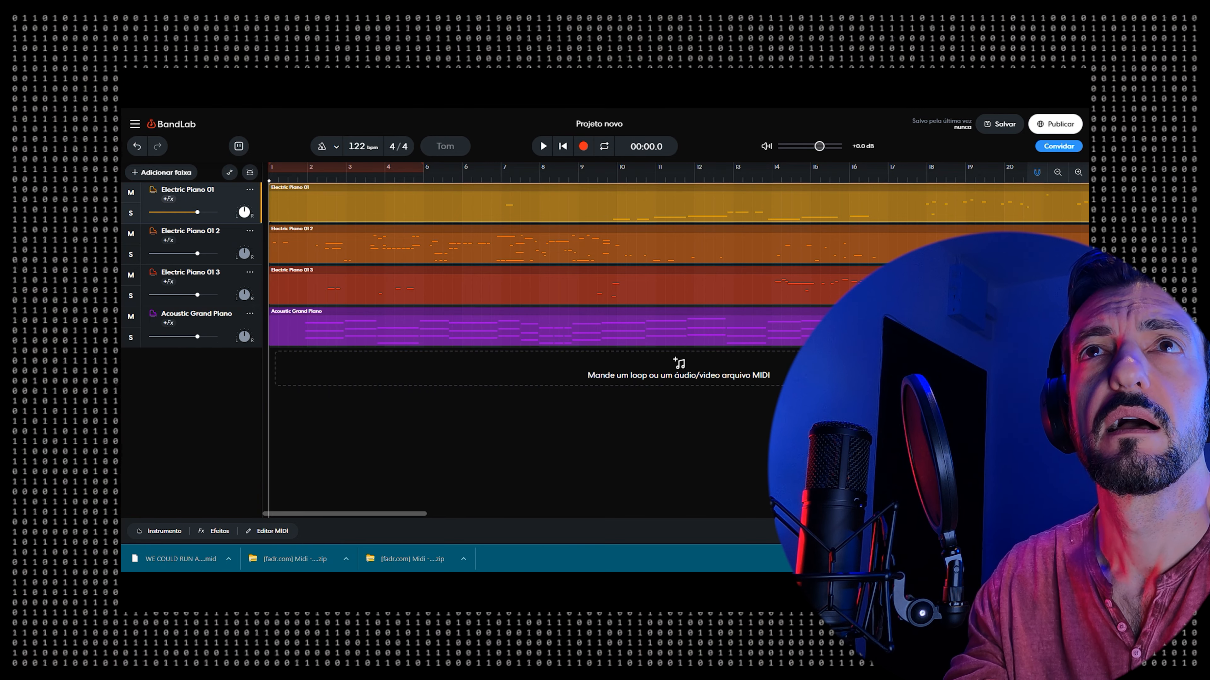
- Play the imported MIDI tracks and mute the Electric Piano 01 2 track
{"action": "key", "text": "space"}
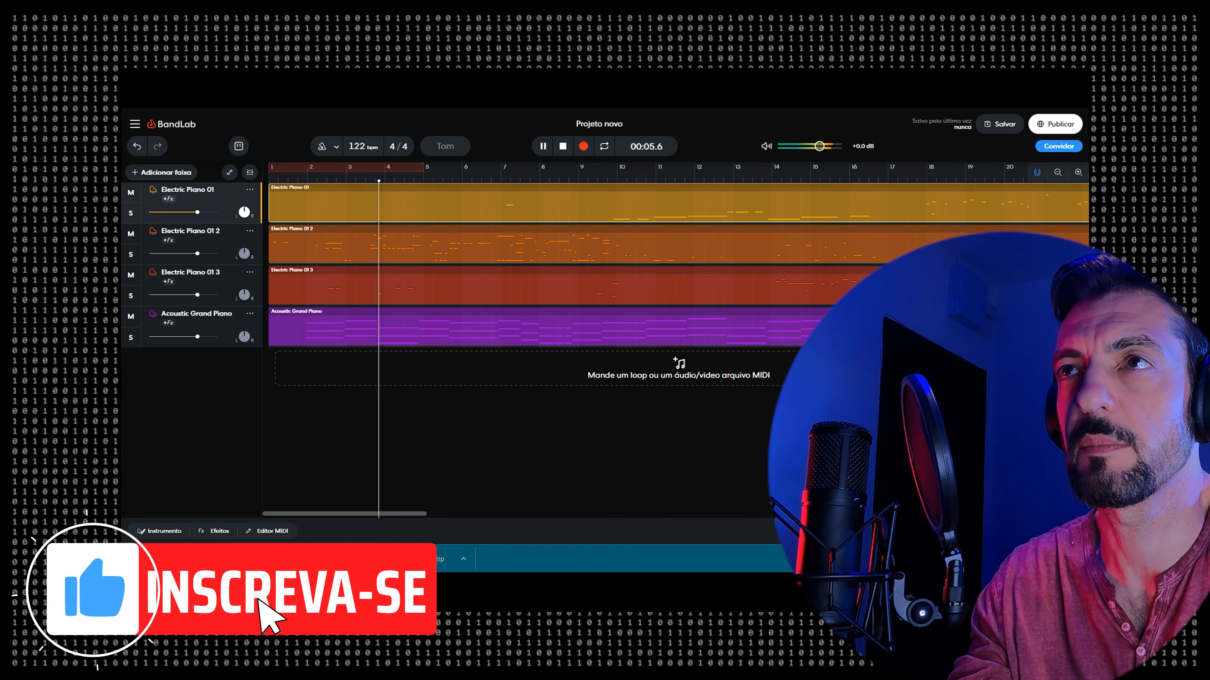
{"action": "left_click", "coordinate": [130, 234]}
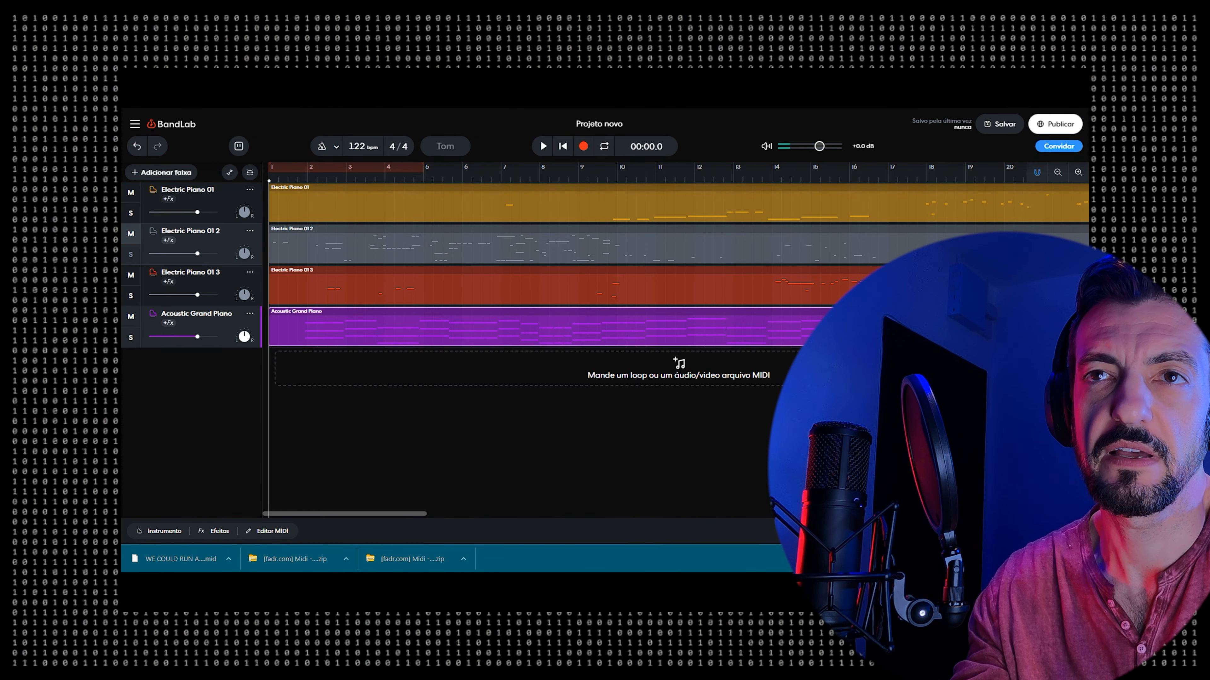
- Open the Acoustic Grand Piano region in the MIDI editor and examine its notes
{"action": "double_click", "coordinate": [476, 329]}
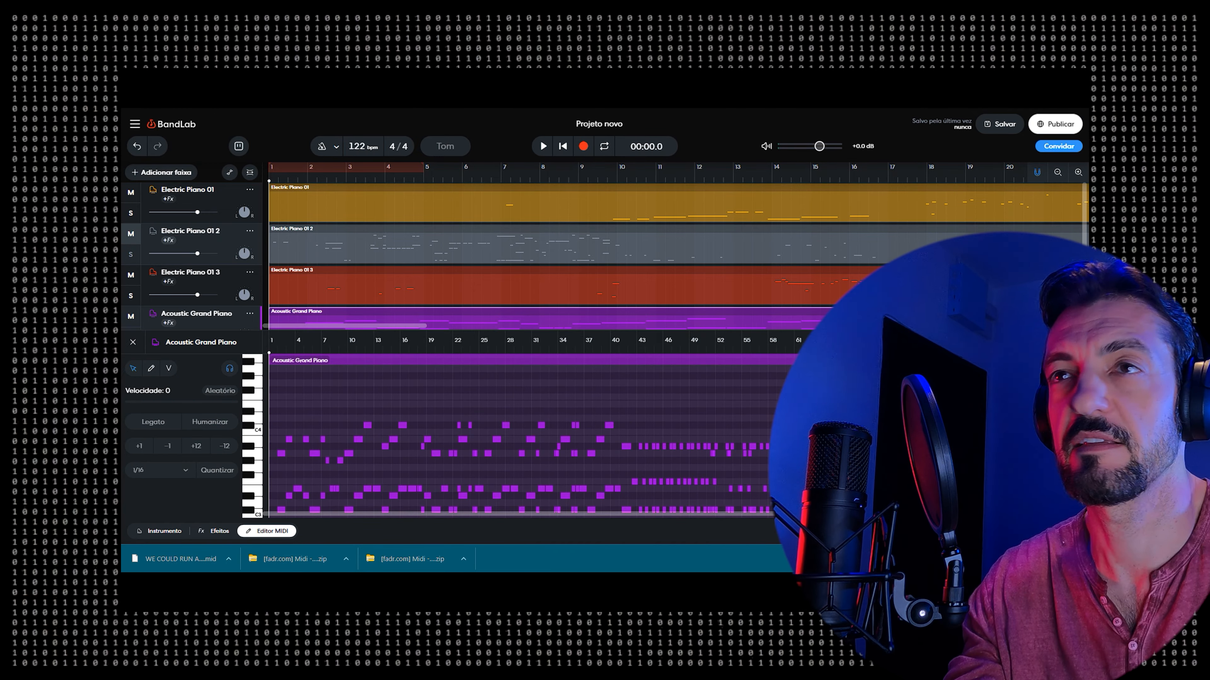
{"action": "scroll", "coordinate": [519, 438], "scroll_direction": "down", "scroll_amount": 3}
{"action": "scroll", "coordinate": [519, 439], "scroll_direction": "up", "scroll_amount": 4}
{"action": "scroll", "coordinate": [519, 439], "scroll_direction": "down", "scroll_amount": 2}
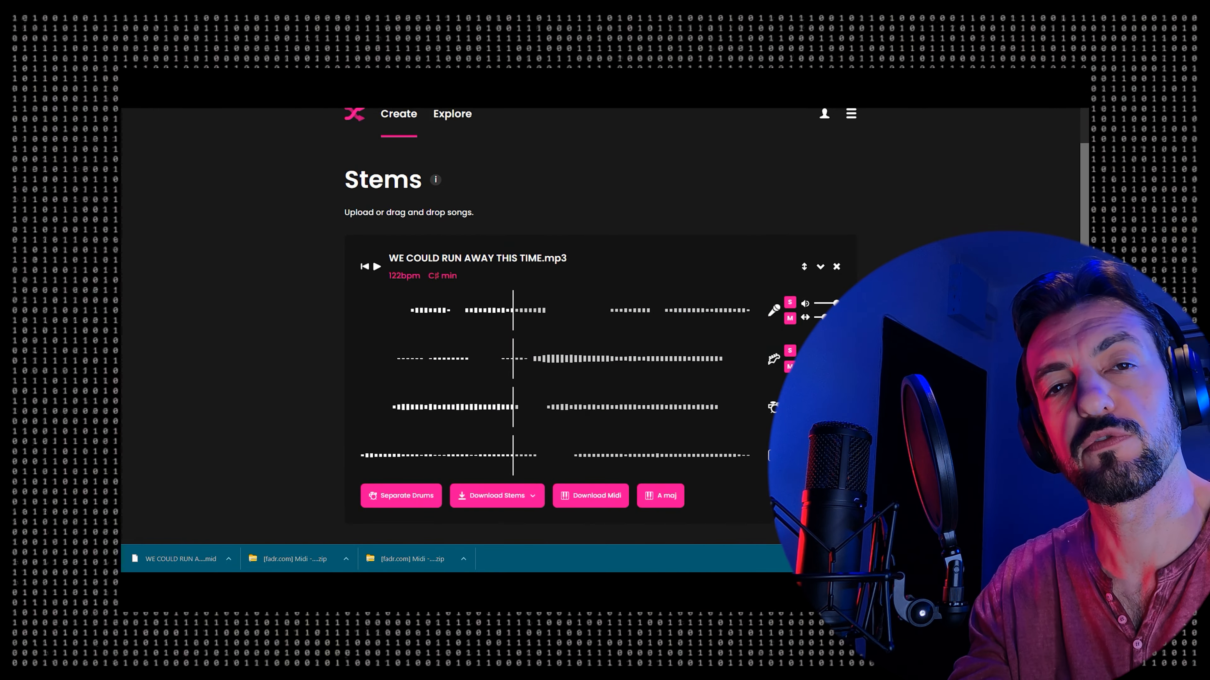
- Return to Fadr, open the first song in My Songs for editing and save it as WE COULD RUN AWAY THIS TIME.mp3
{"action": "scroll", "coordinate": [536, 421], "scroll_direction": "down", "scroll_amount": 6}
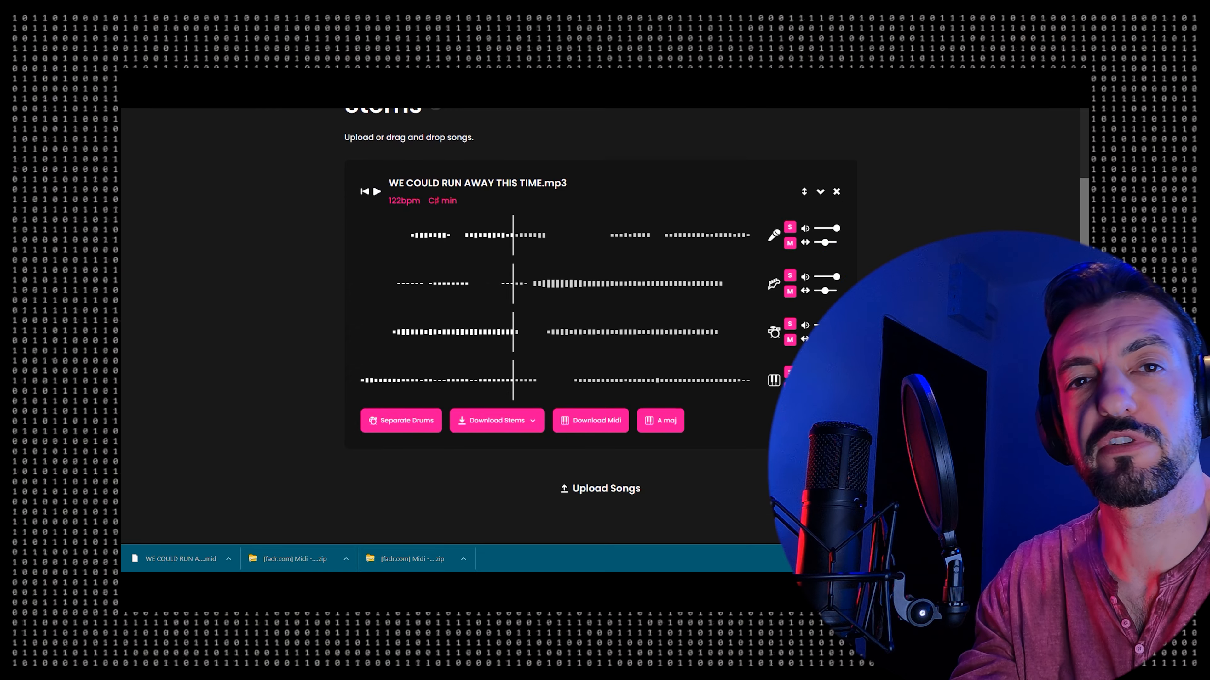
{"action": "scroll", "coordinate": [536, 421], "scroll_direction": "down", "scroll_amount": 2}
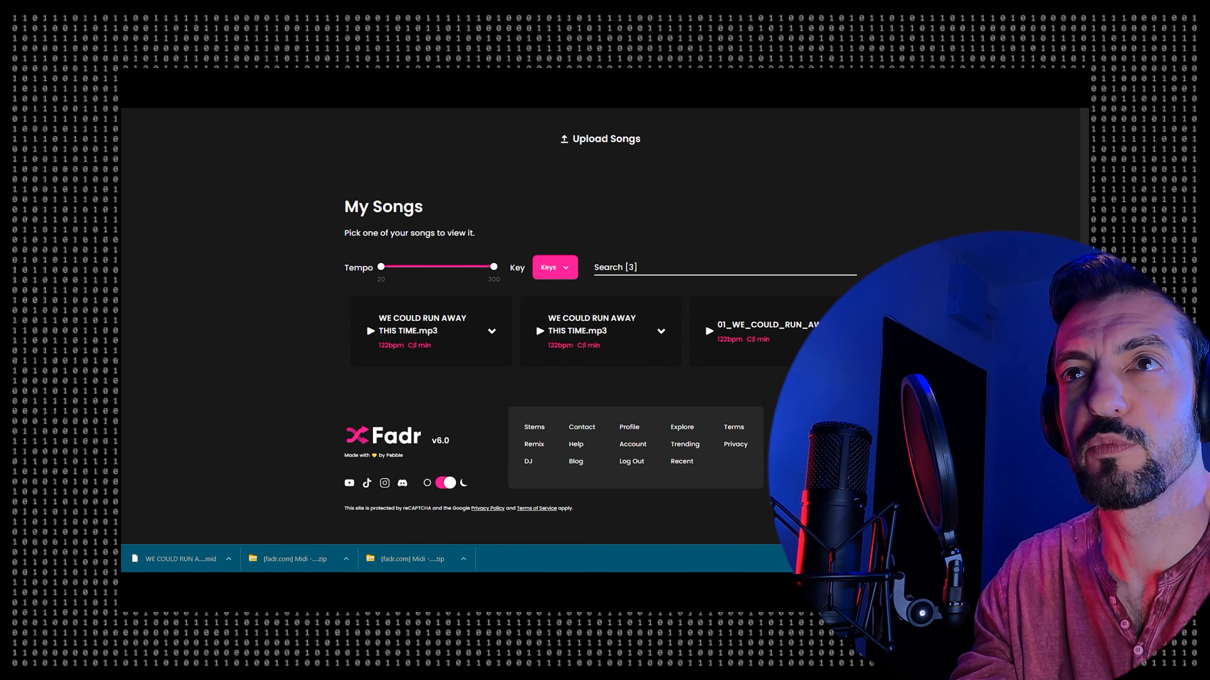
{"action": "left_click", "coordinate": [491, 331]}
{"action": "left_click", "coordinate": [476, 381]}
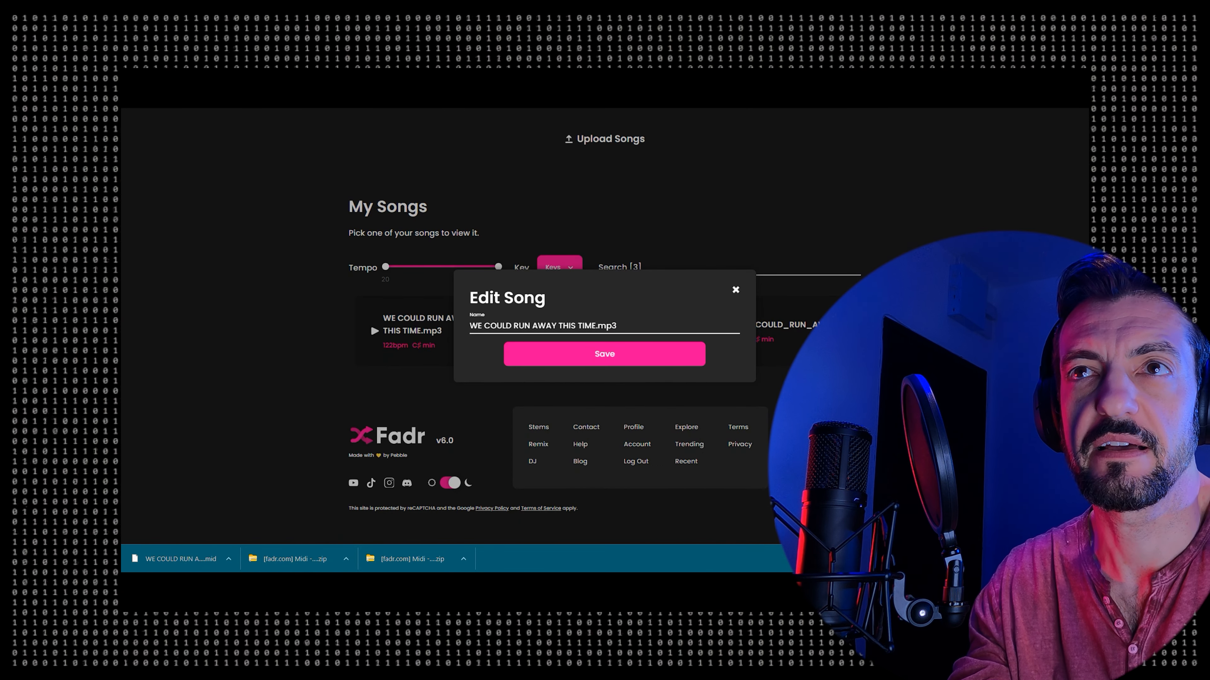
{"action": "left_click", "coordinate": [604, 354]}
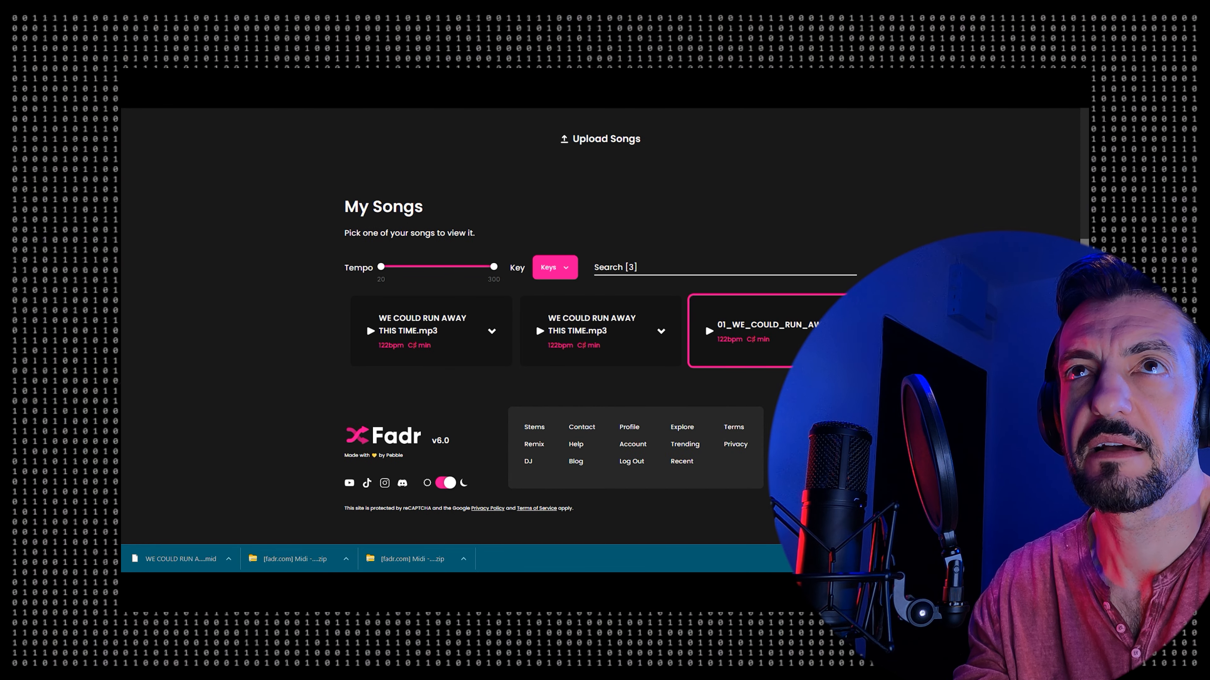